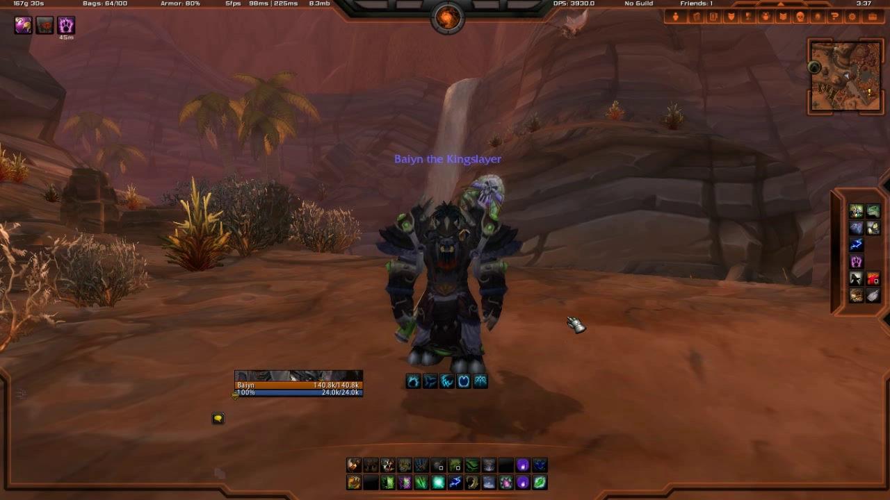
- Hide the extra action bar and restore it, then target yourself and clear the target
left_click(835, 268)
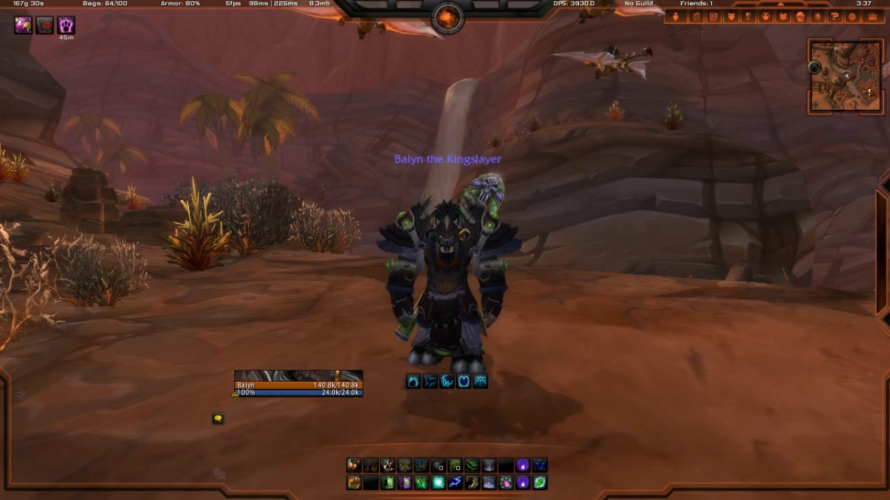
left_click(844, 297)
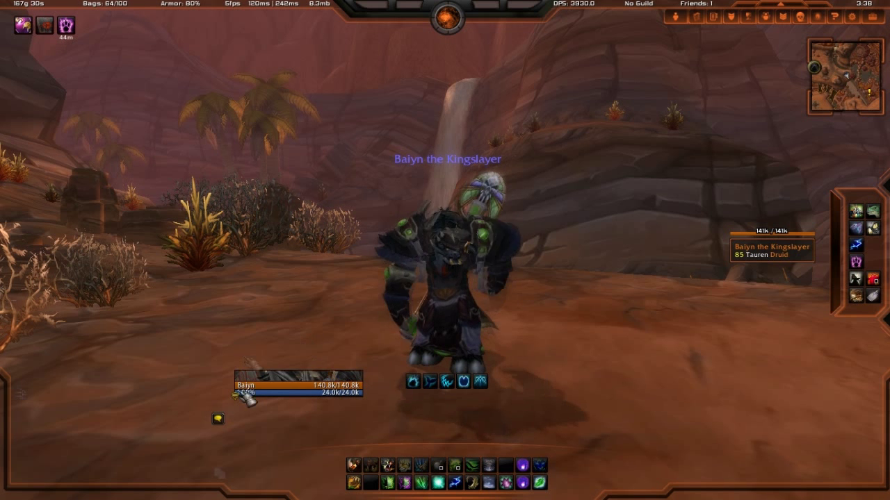
left_click(304, 396)
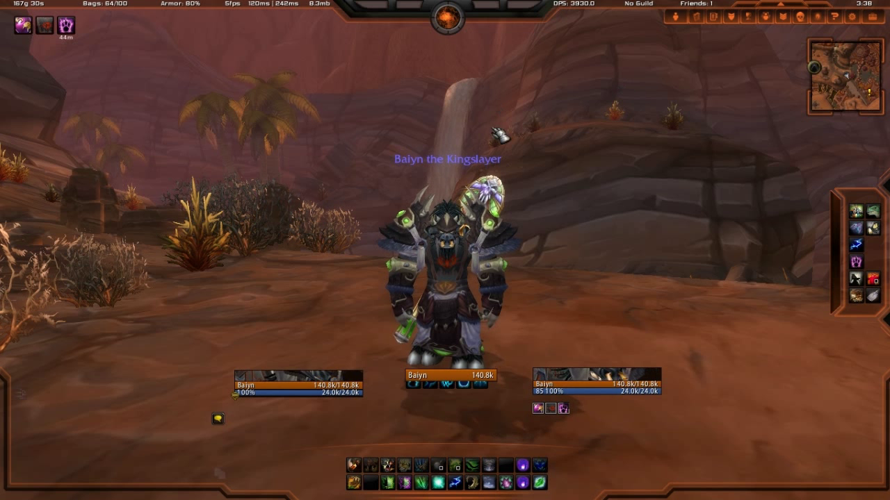
key("Escape")
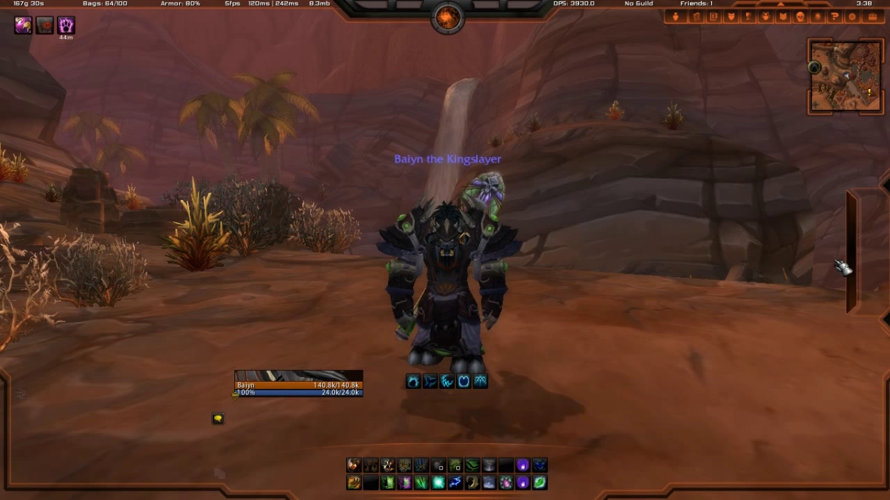
- Run the /lu chat command to bring up the LUI v3 settings
mouse_move(885, 257)
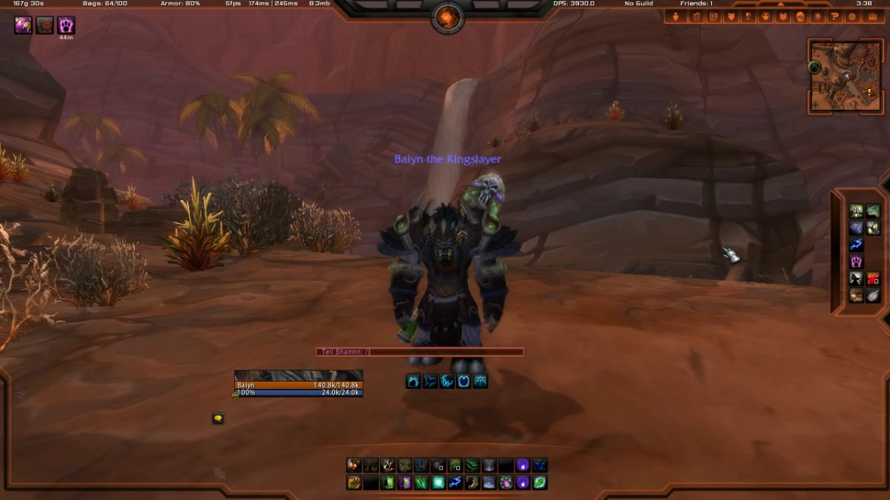
type("lui")
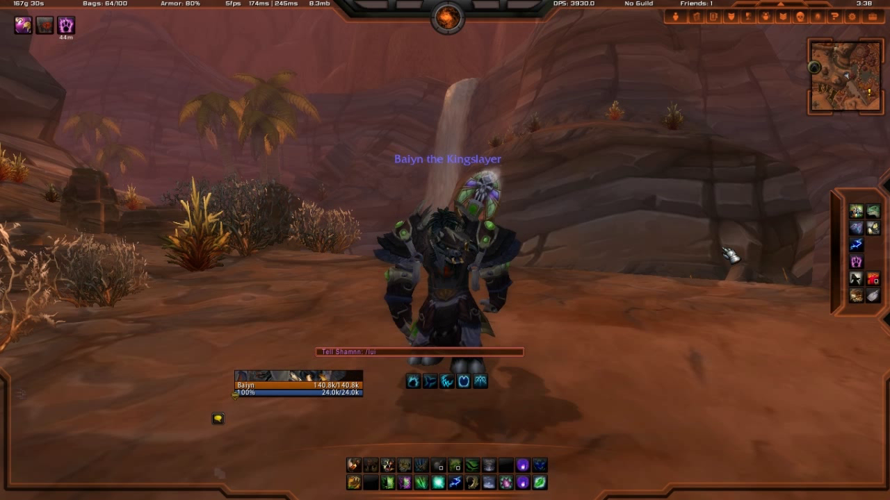
key("Return")
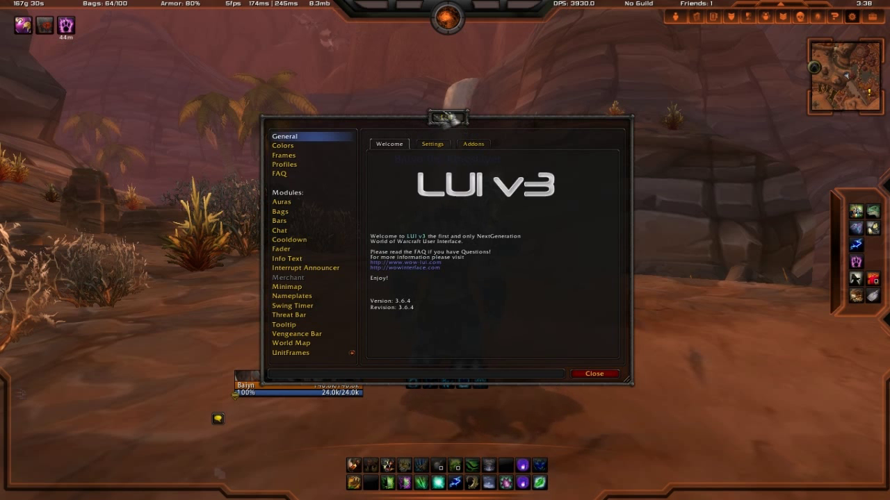
- Move the LUI settings window aside, close it, and bring up the Game Menu
left_click_drag(455, 120, 481, 76)
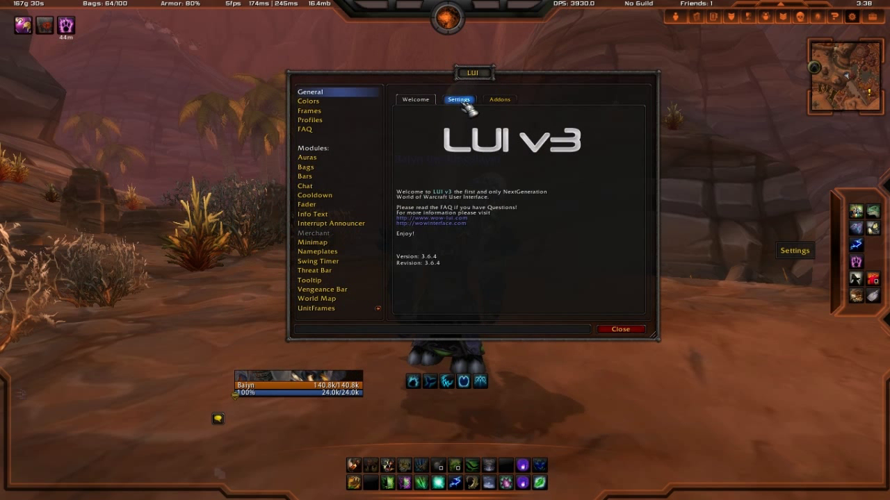
left_click(622, 331)
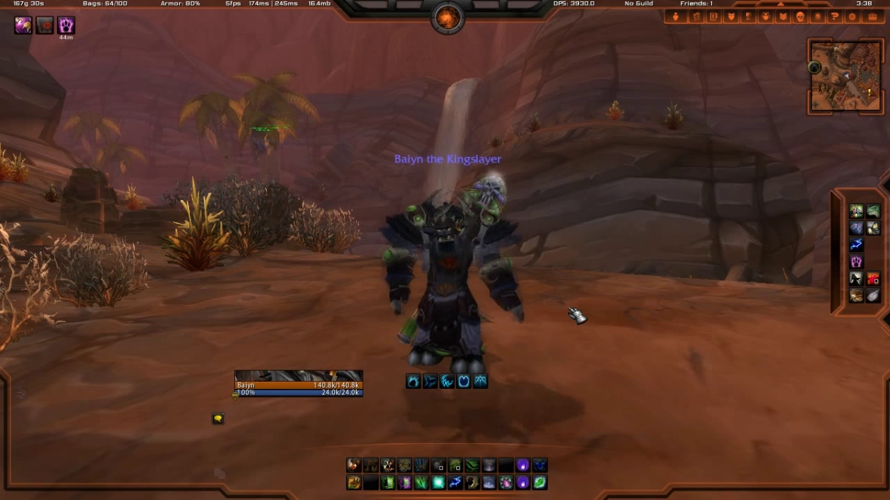
key("Escape")
- Apply the smaller UI Scale on the Options Advanced page and confirm
left_click(455, 221)
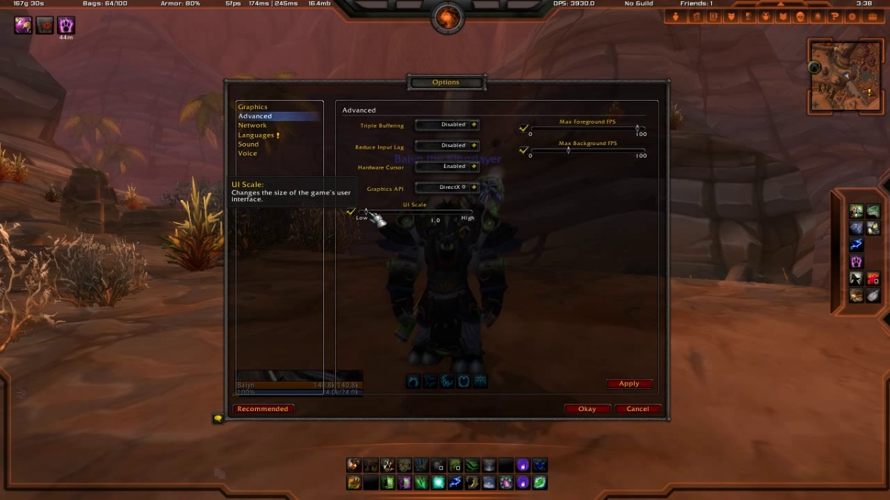
left_click(628, 385)
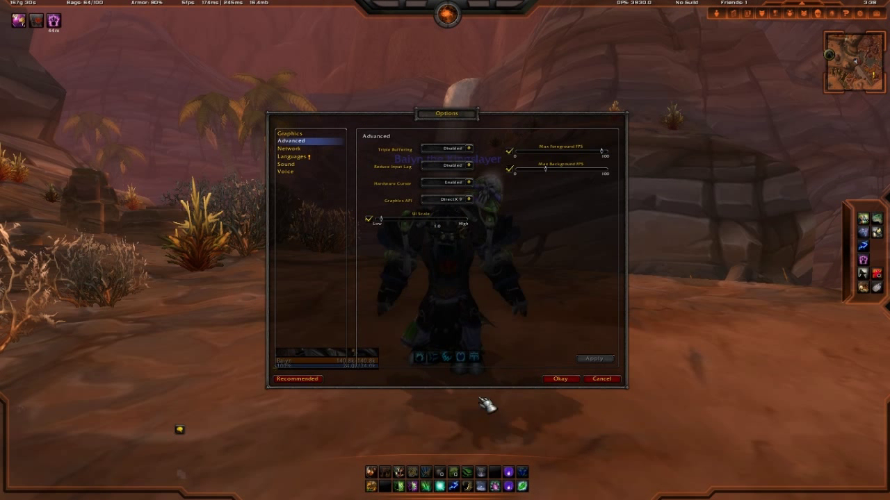
left_click(561, 380)
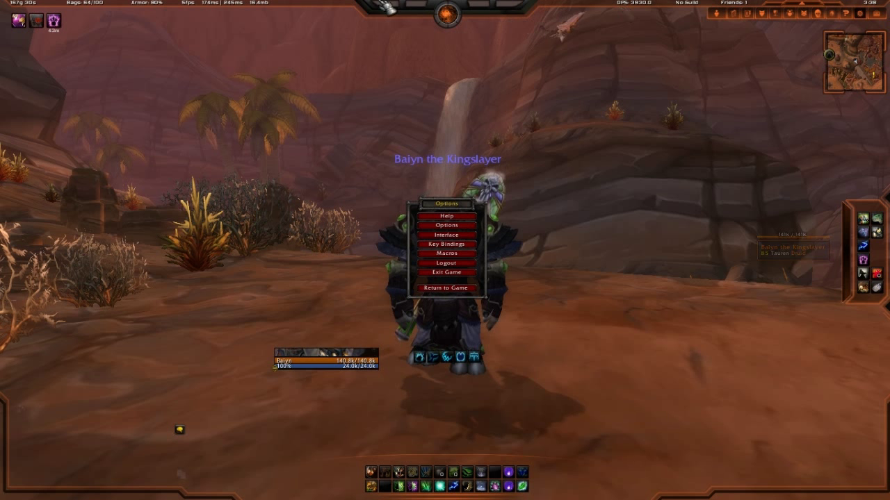
- Set UI Scale back to 1.0 on the Advanced page, apply it, and close Options
left_click(437, 226)
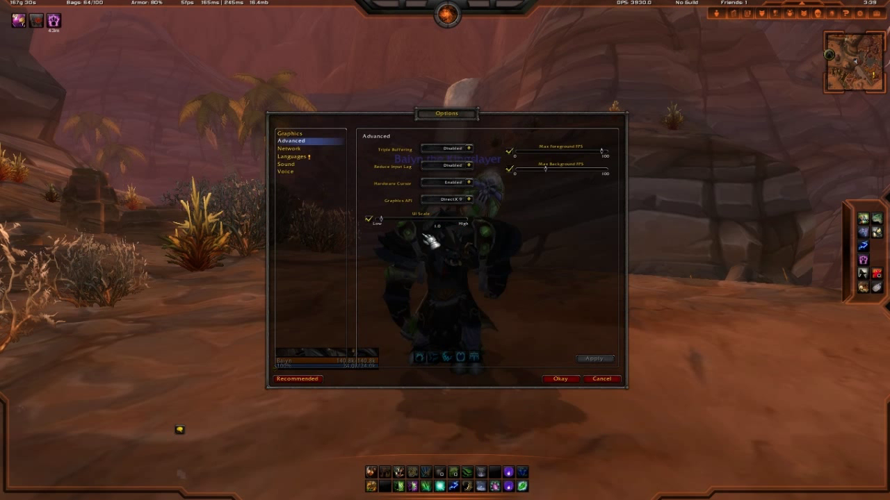
left_click(301, 133)
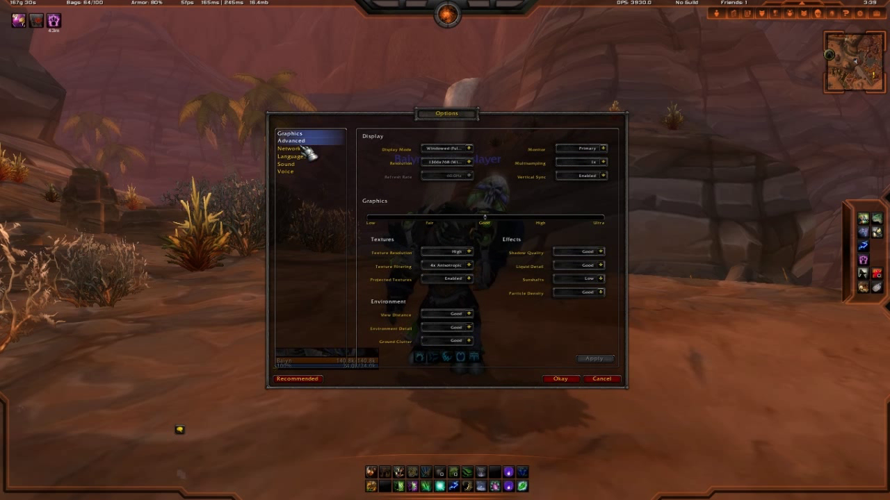
left_click(303, 141)
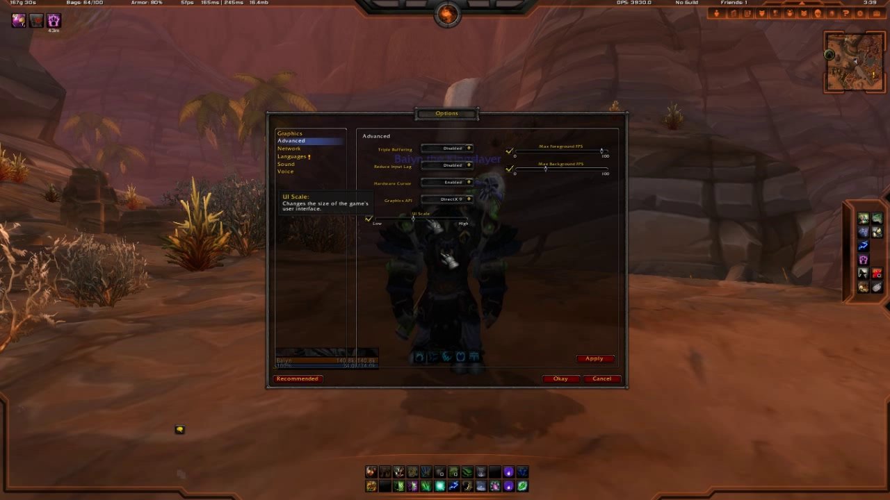
left_click(598, 360)
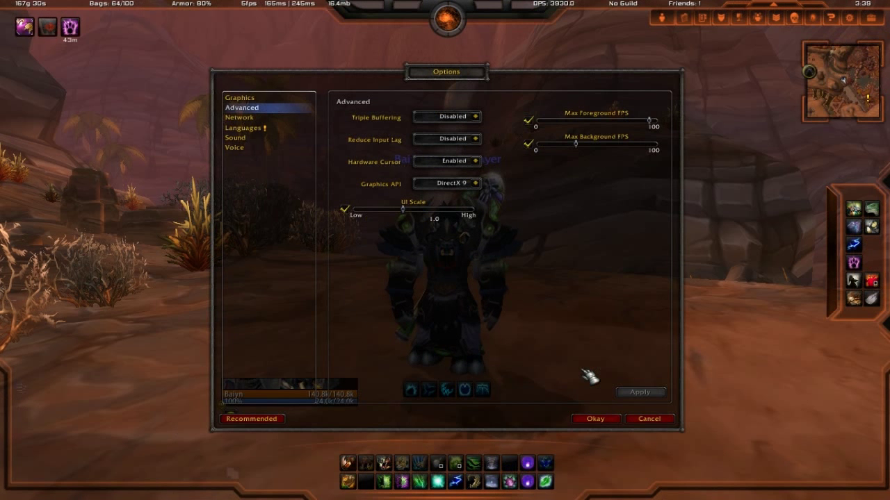
left_click(595, 420)
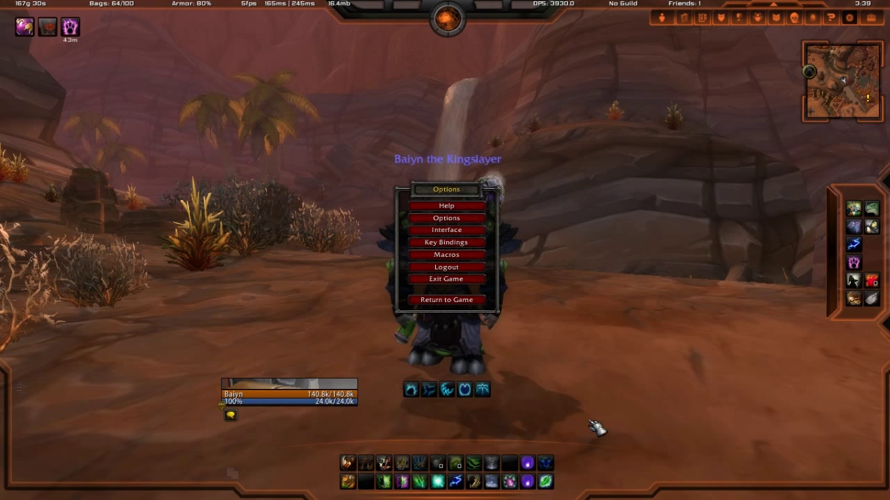
- Nudge the Advanced page's UI Scale slider slightly lower, apply it, and confirm
left_click(456, 220)
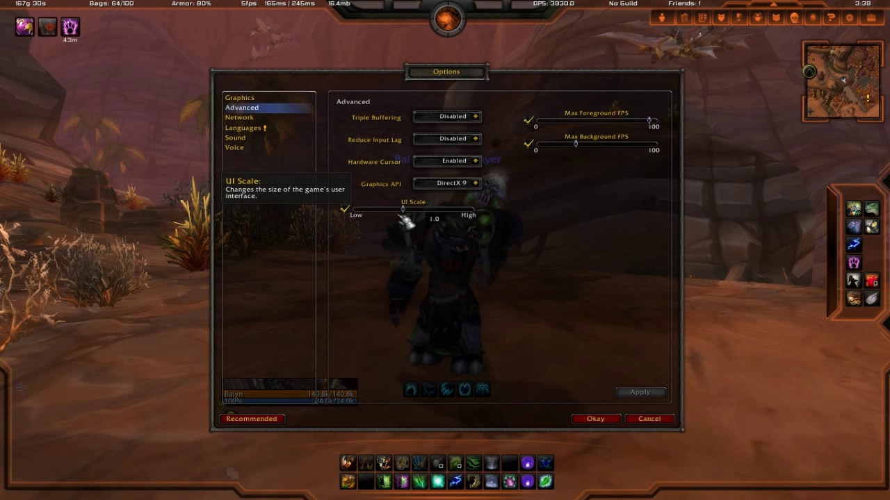
left_click_drag(403, 210, 394, 209)
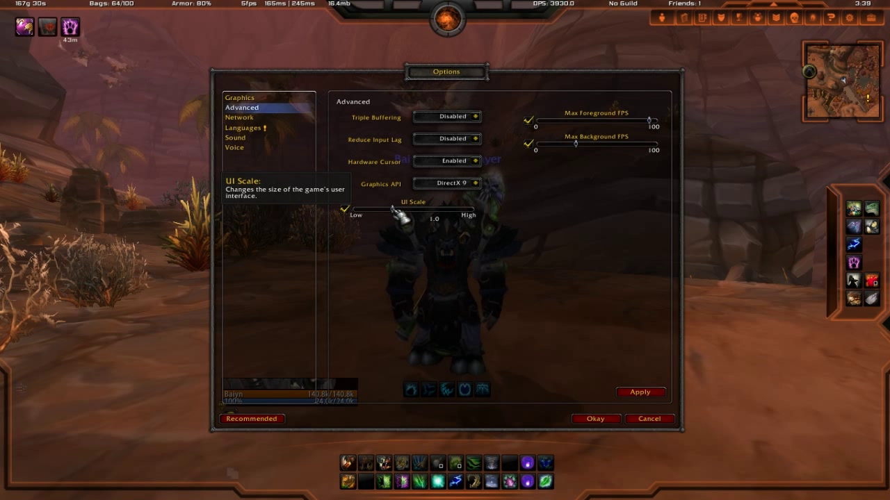
left_click(640, 393)
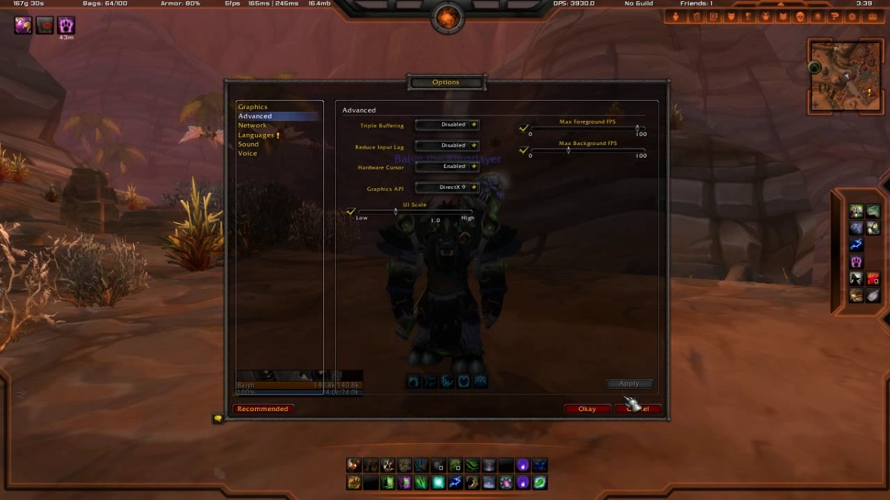
left_click(588, 408)
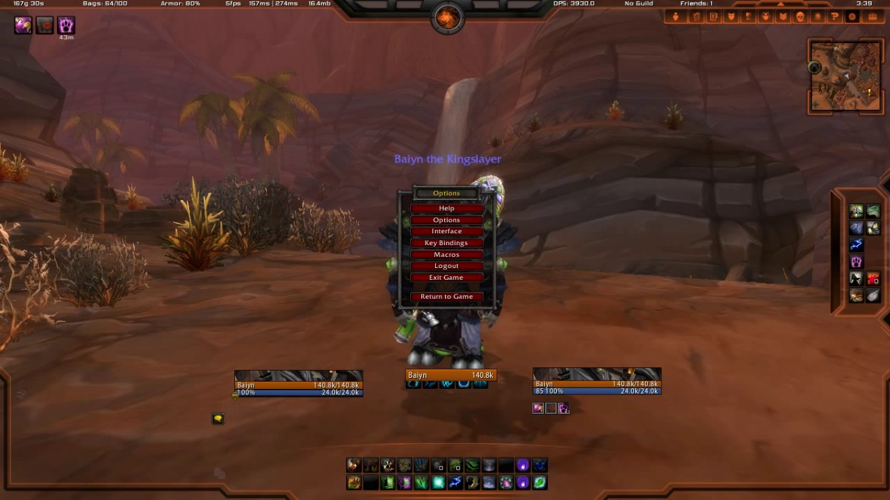
- Tick Enable oUF LUI on the LUI UnitFrames page, then close the LUI options
left_click(448, 297)
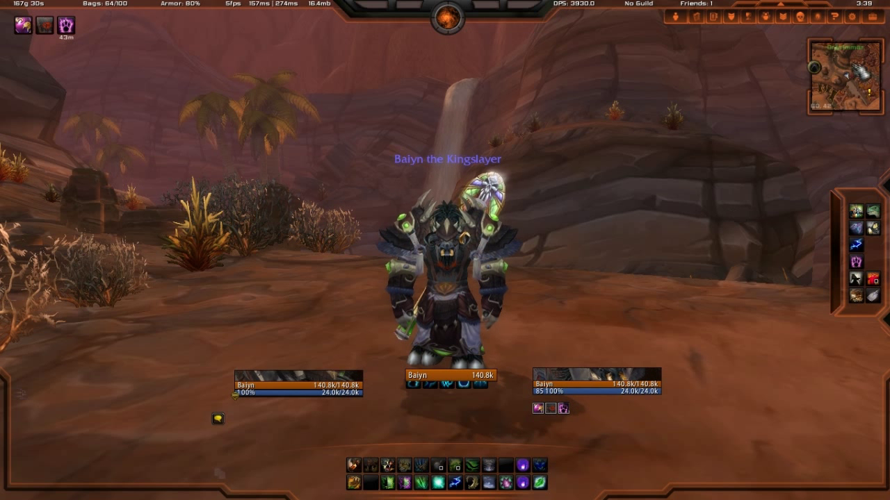
left_click(854, 23)
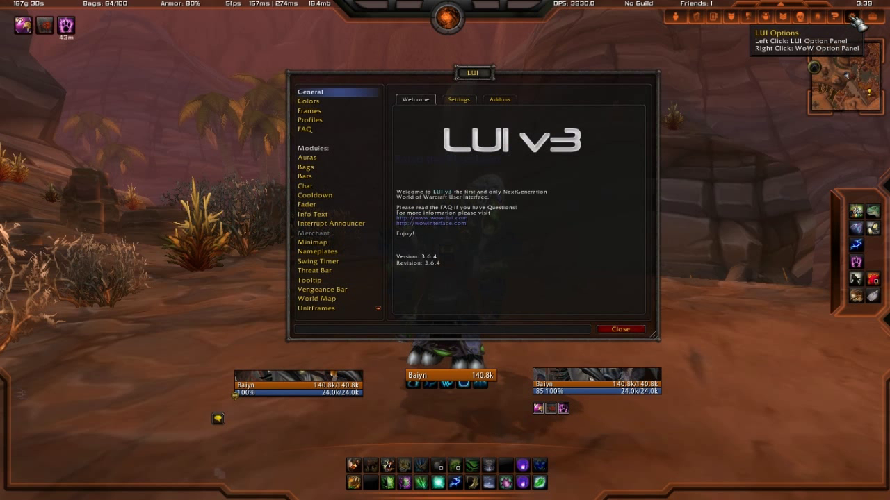
left_click(621, 330)
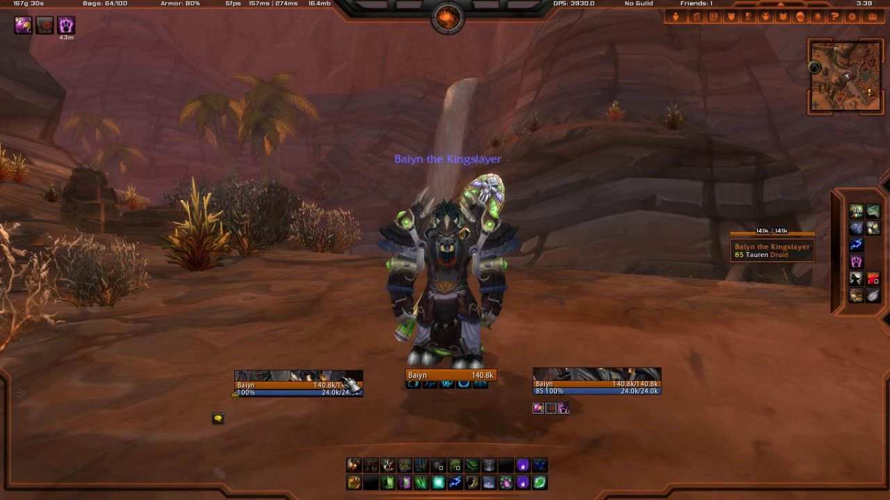
left_click(854, 23)
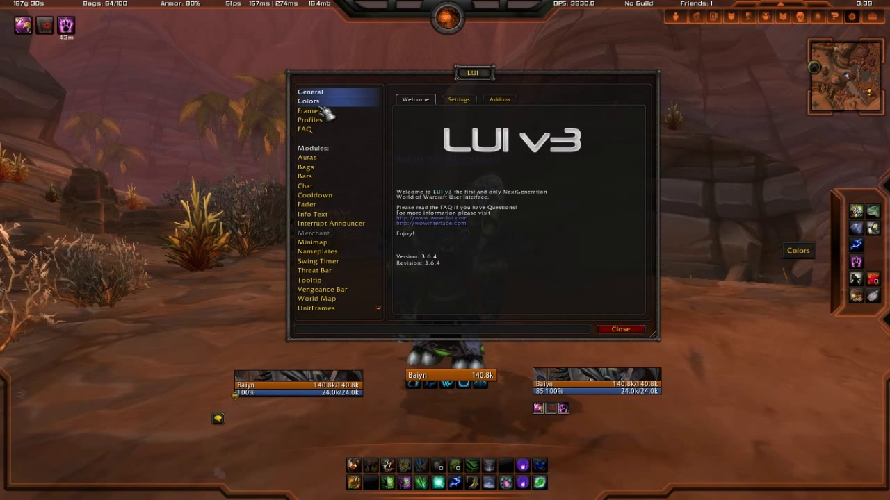
left_click(327, 309)
left_click(407, 125)
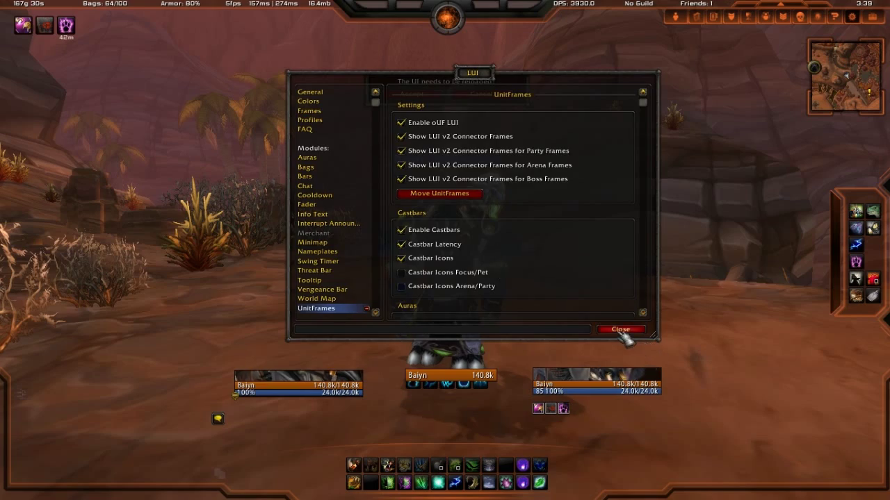
left_click(606, 331)
- Accept the interface reload, then reopen the LUI options panel
left_click(412, 94)
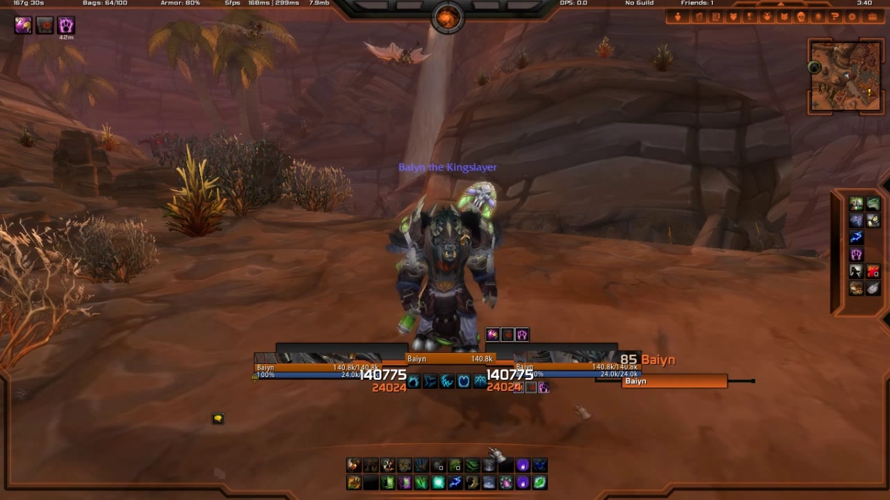
left_click(852, 18)
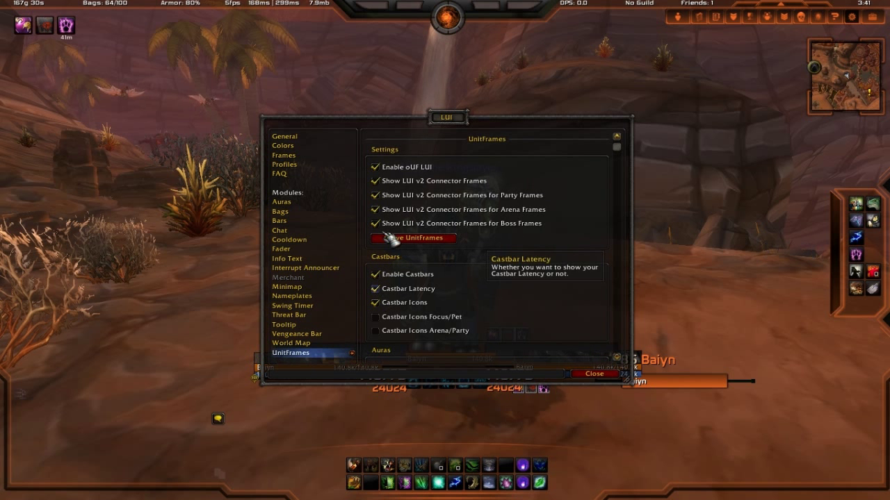
- Untick Enable oUF LUI and the raid frames checkbox, then accept the interface reload
left_click(380, 169)
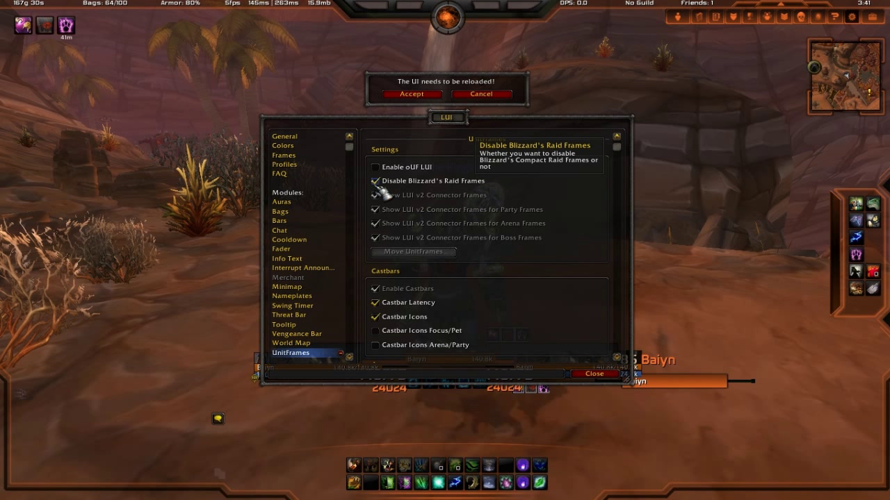
left_click(376, 184)
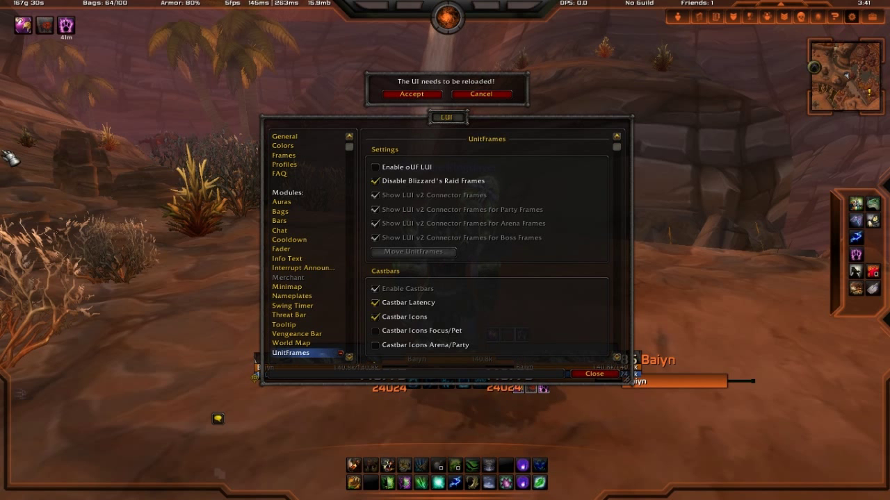
left_click(425, 92)
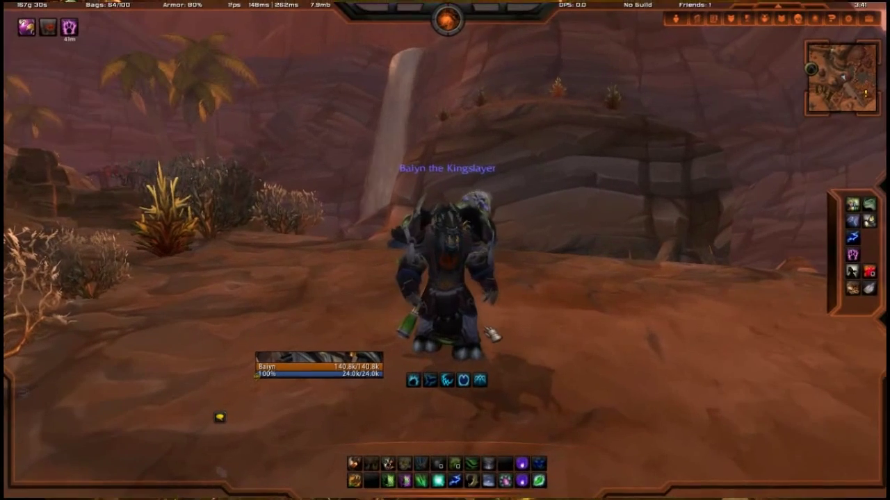